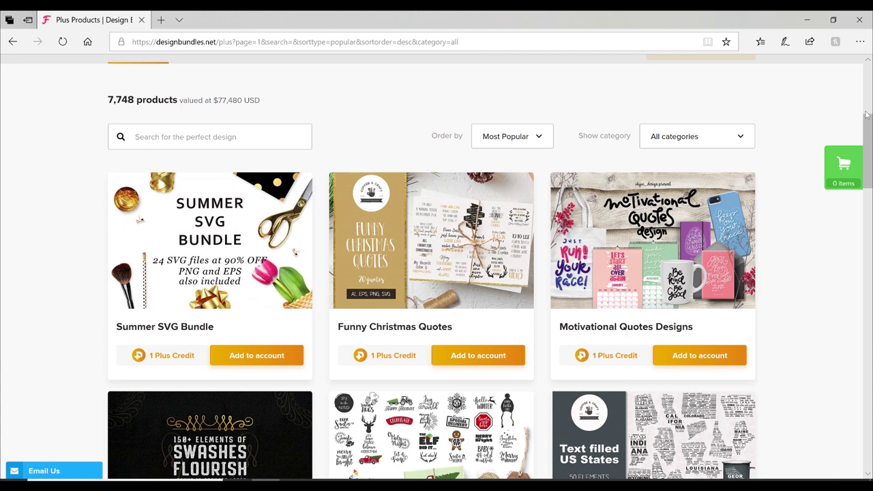
Add Beautiful Mandala Cute Graphics to the account and save FLORAL-MANDALAS-GRAPHICS.zip
left_click_drag(867, 115, 867, 310)
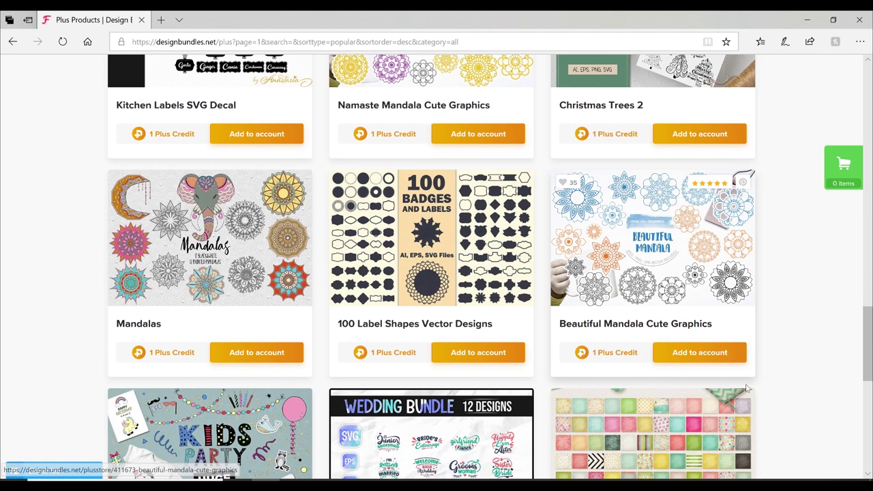
left_click(716, 361)
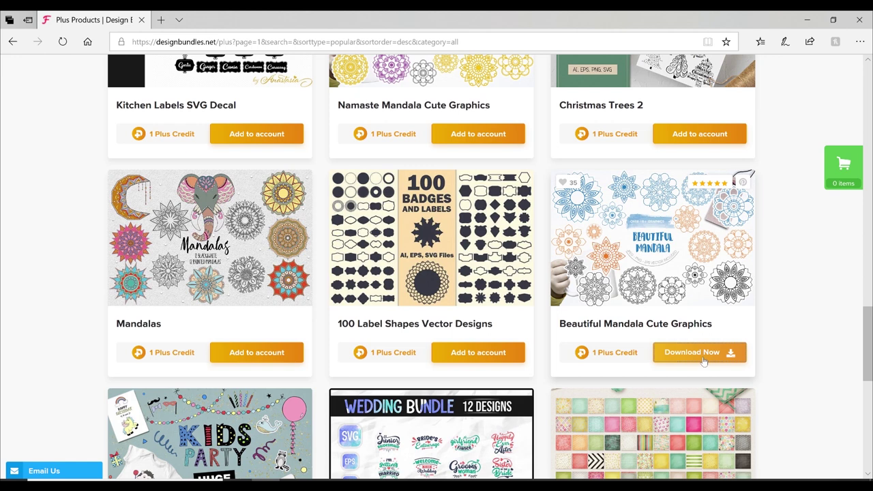
left_click(704, 361)
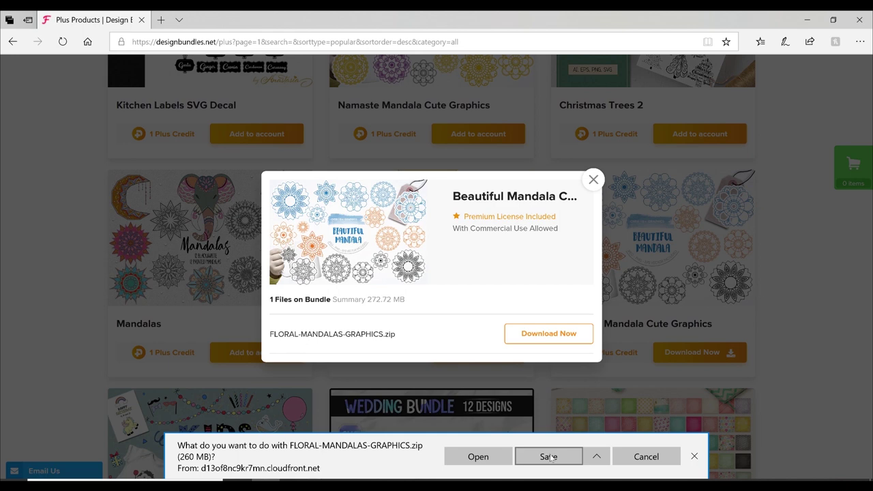
left_click(550, 457)
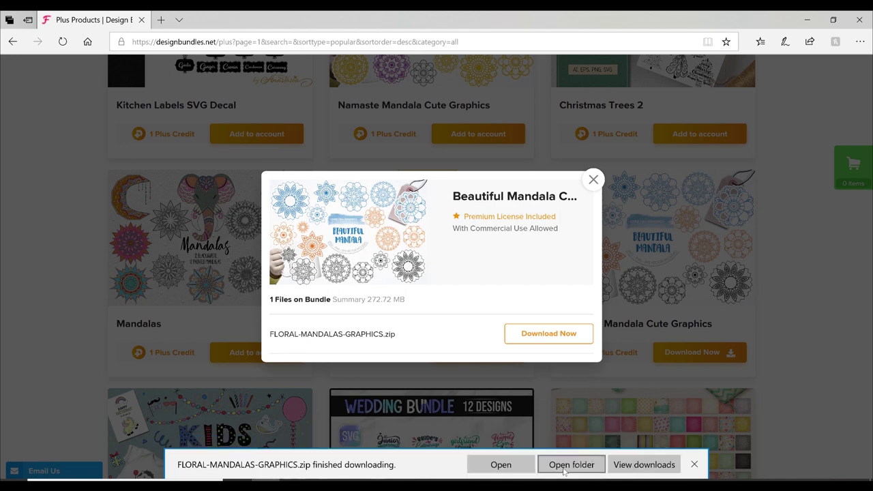
Open the downloaded FLORAL-MANDALAS-GRAPHICS zip and go into its JPEG folder
left_click(565, 469)
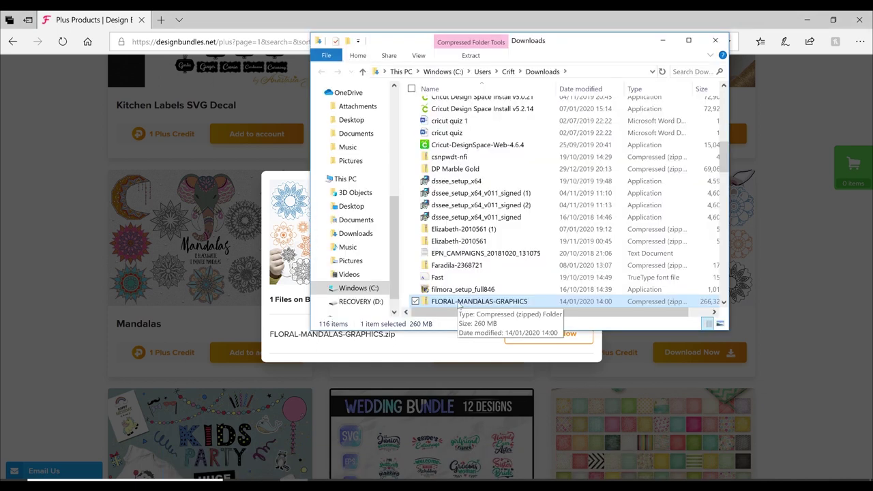
double_click(460, 302)
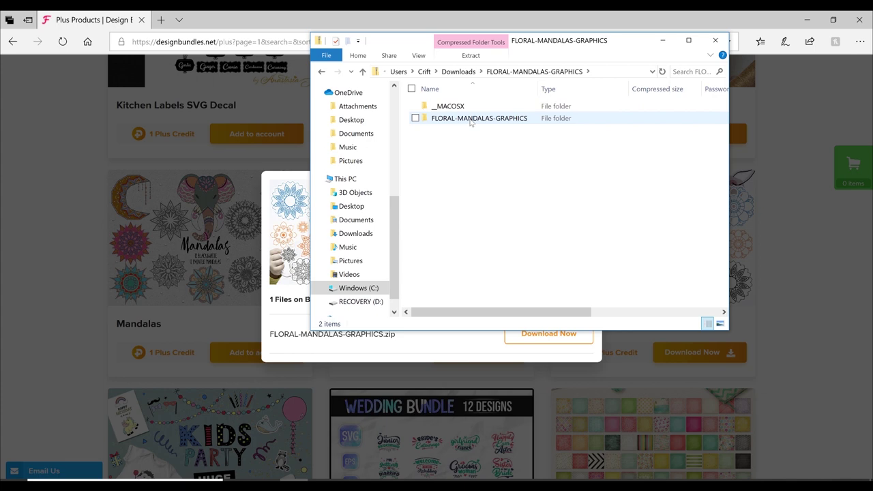
double_click(470, 120)
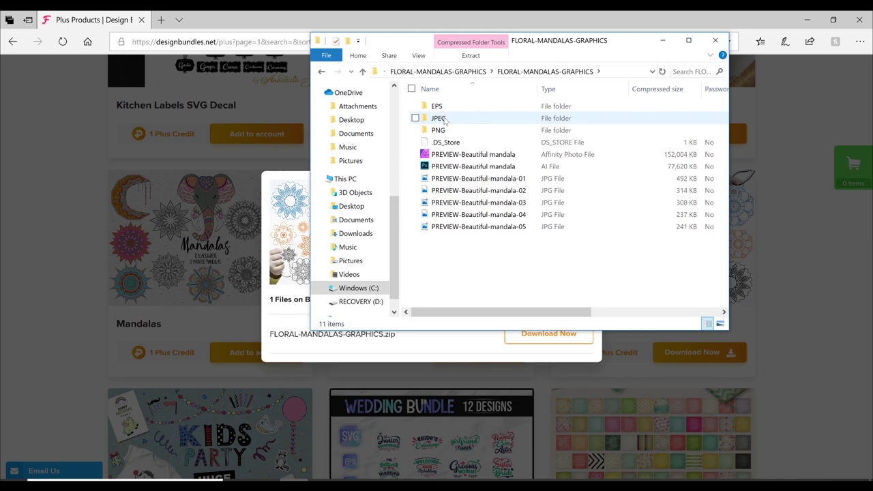
double_click(440, 118)
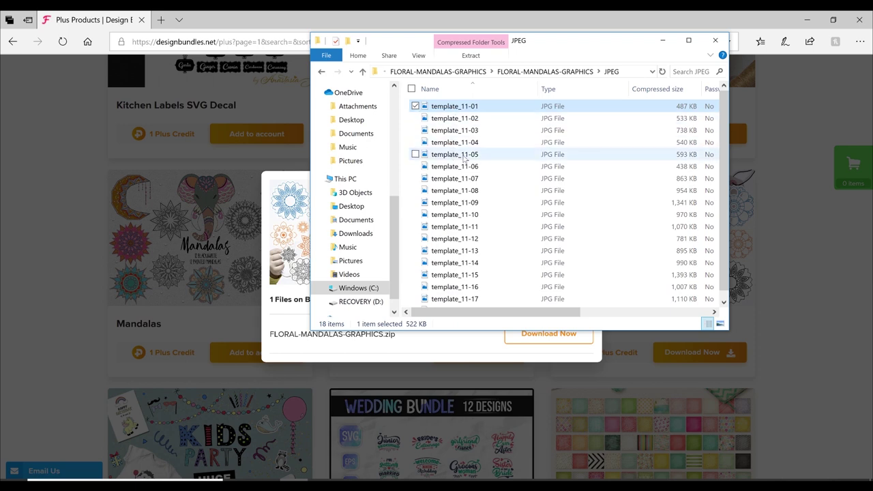
Copy all 18 mandala JPEGs into the jpeg folder under Pictures
key("ctrl+a")
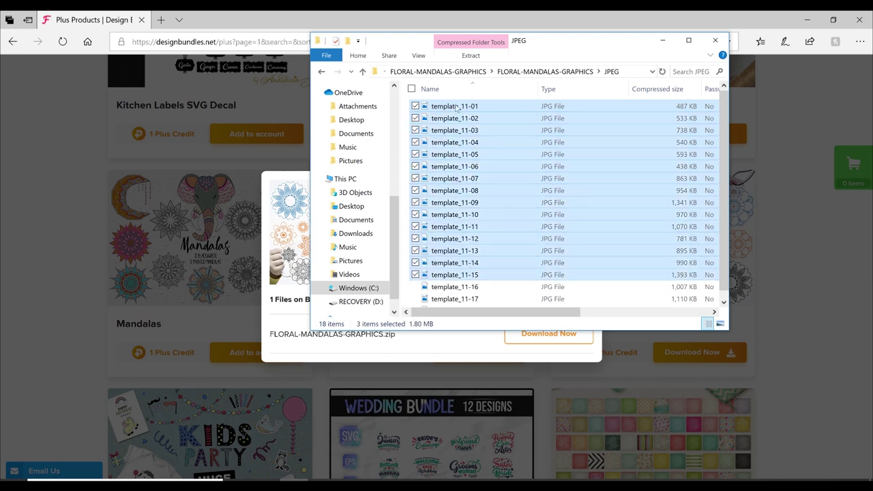
left_click_drag(457, 151, 355, 266)
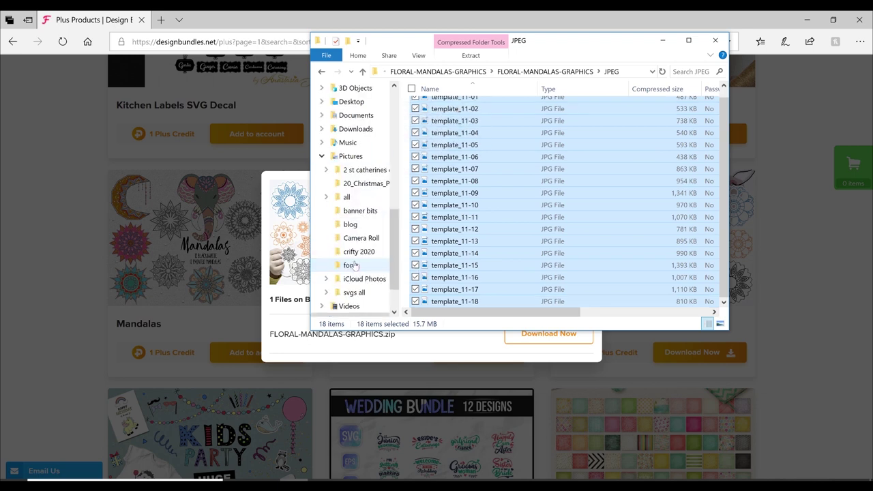
left_click(355, 266)
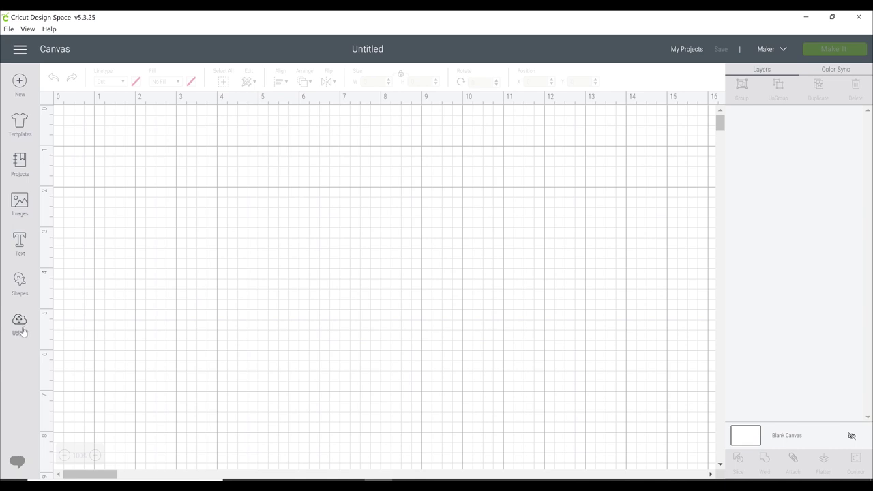
Open the Upload page from Design Space's left toolbar
left_click(20, 324)
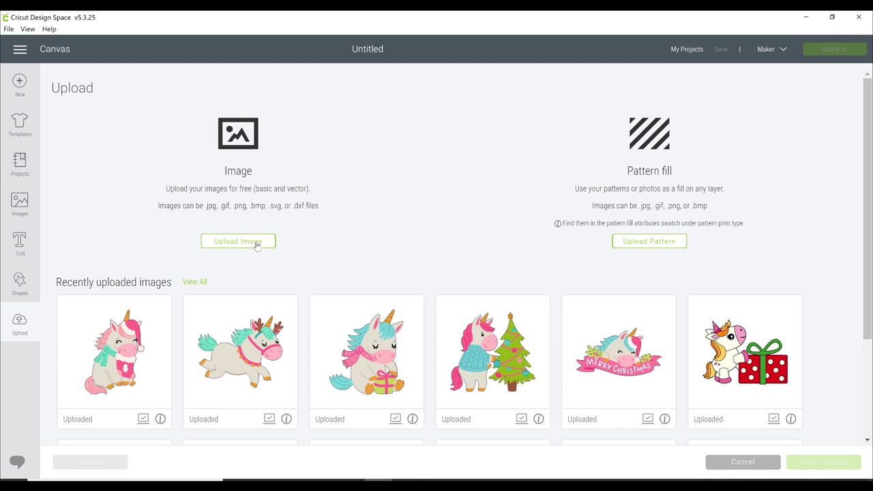
Upload an image, choosing template_11-01 from the Pictures > jpeg folder
left_click(258, 244)
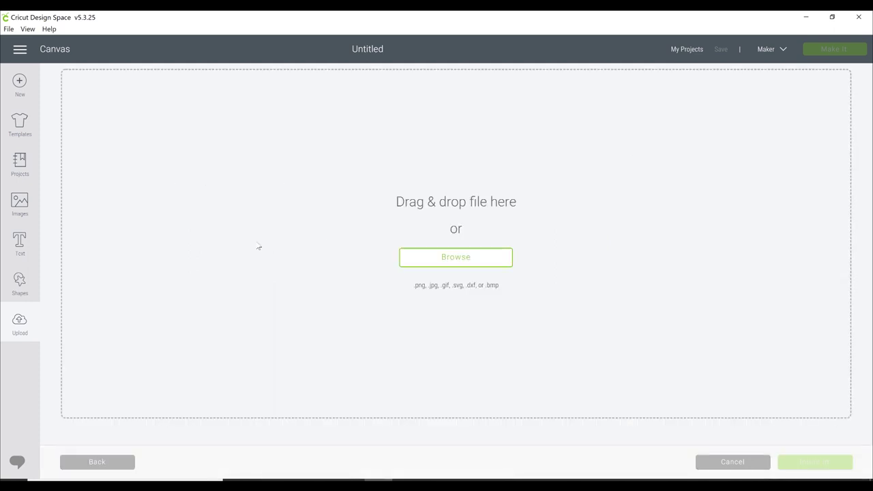
left_click(475, 266)
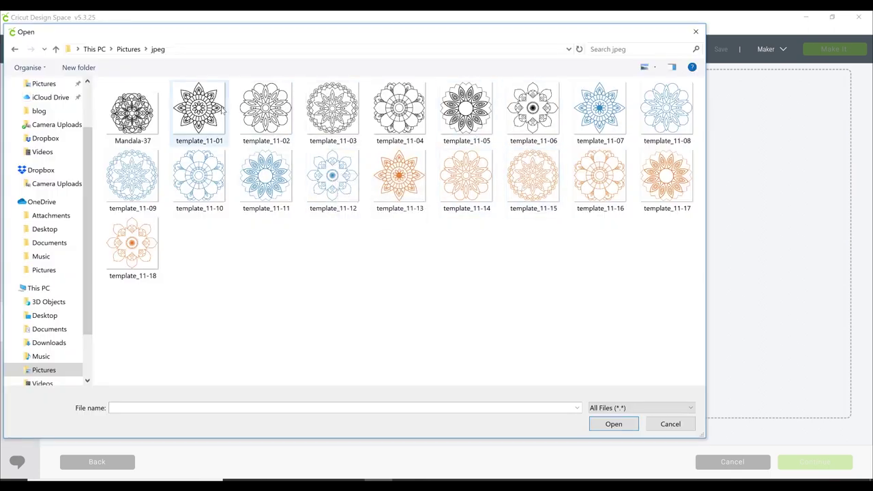
left_click(199, 113)
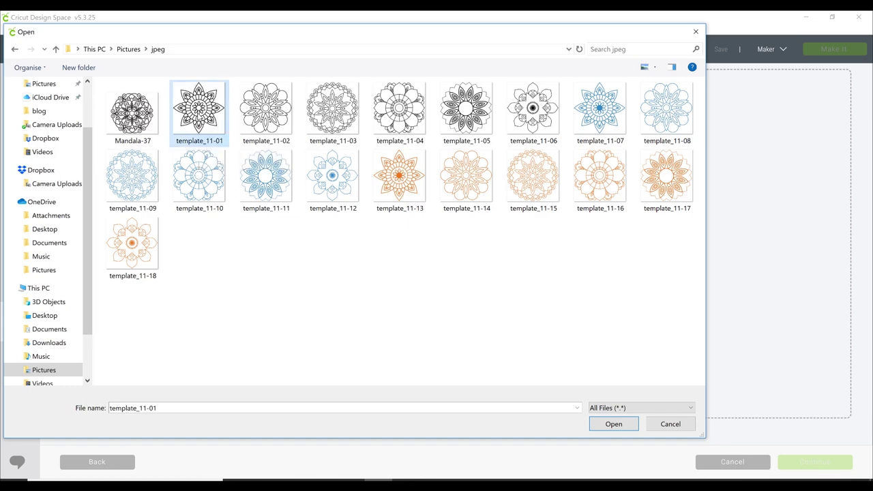
left_click(613, 424)
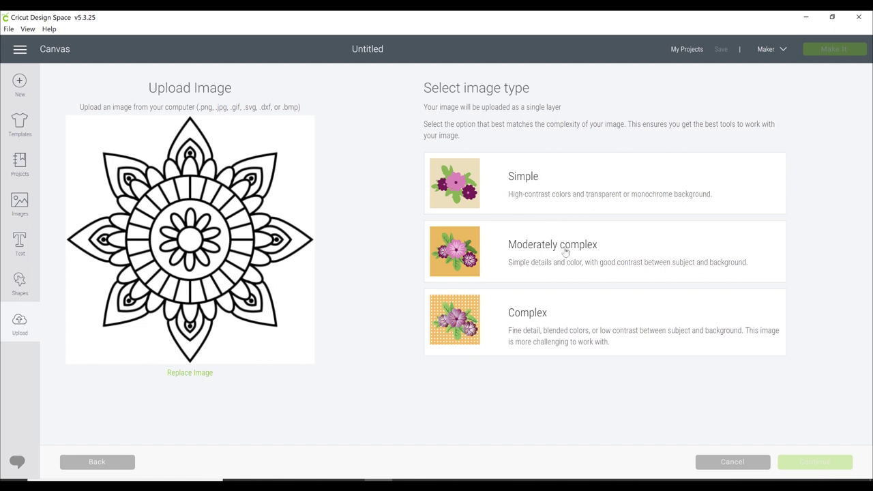
Set the mandala's image type to Complex
left_click(558, 174)
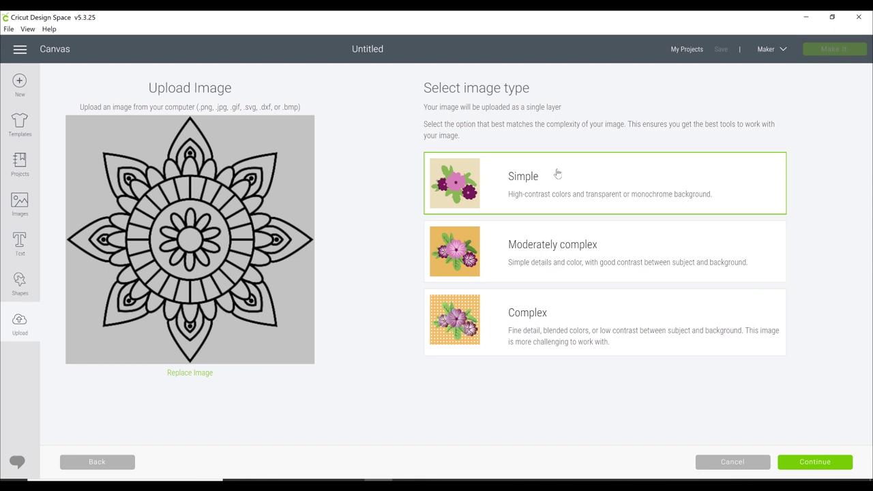
left_click(563, 258)
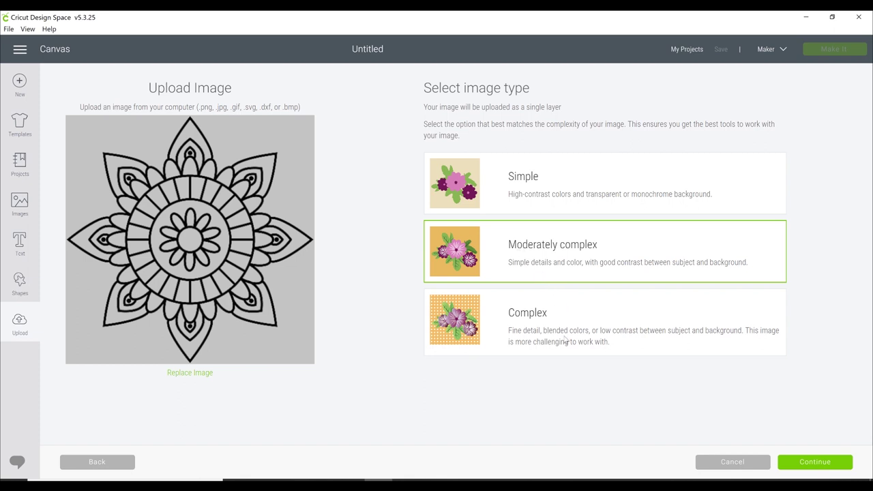
left_click(530, 315)
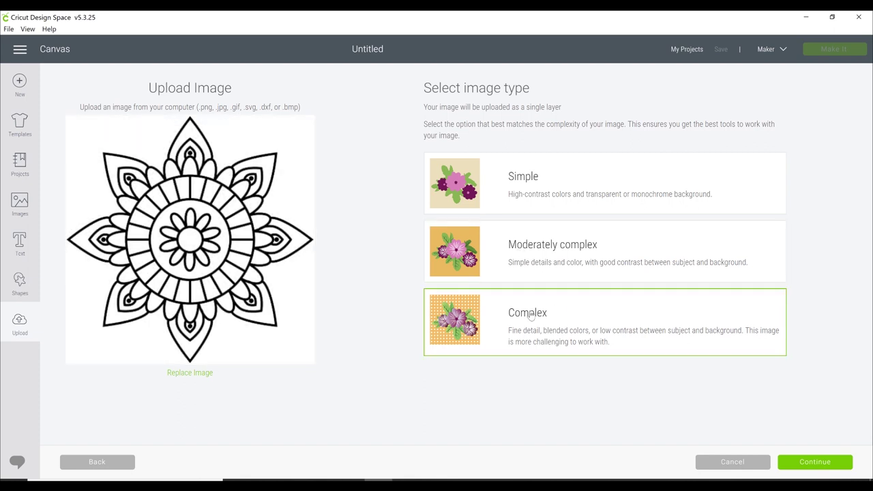
Continue to Select & erase and zoom out twice so the whole mandala fits
left_click(831, 470)
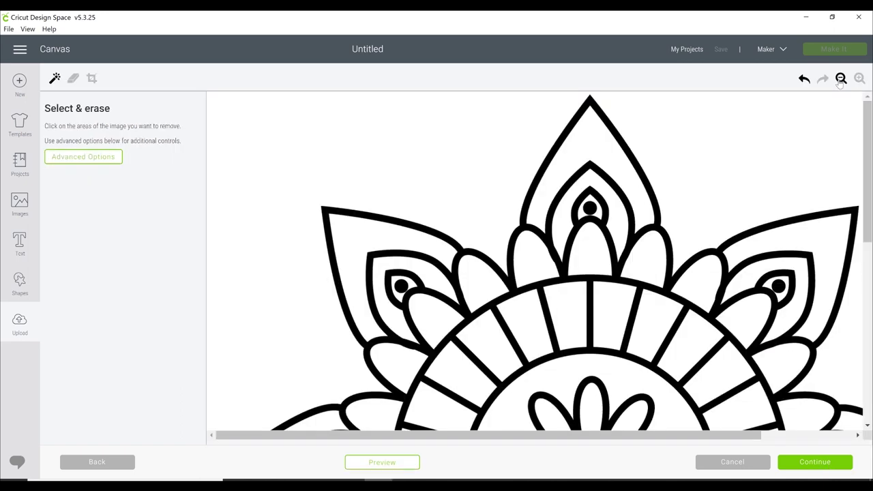
left_click(841, 79)
left_click(841, 79)
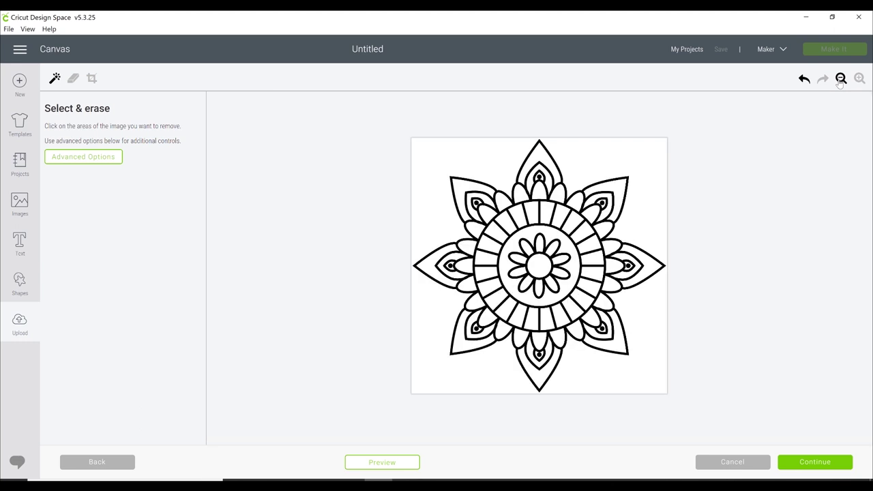
Continue to the Name & tag page showing the mandala as template_11-01
left_click(824, 466)
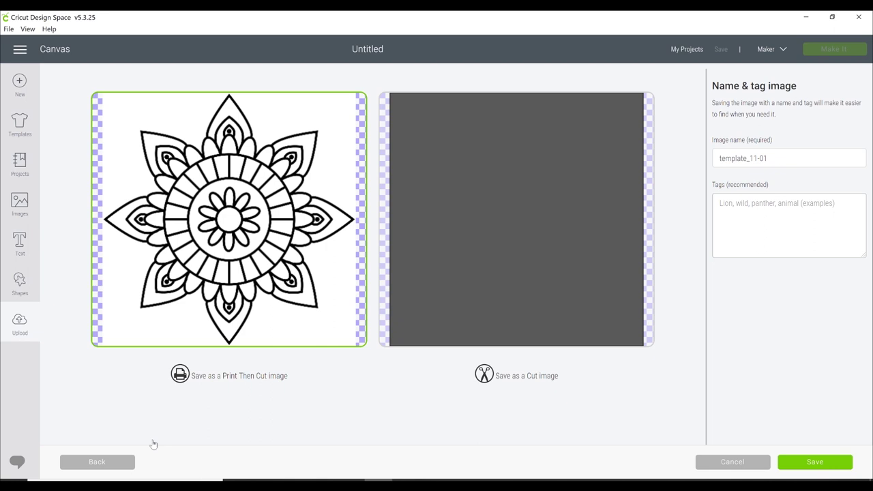
Return to the erase step and erase the top petal and right-side outer-ring segments
left_click(122, 462)
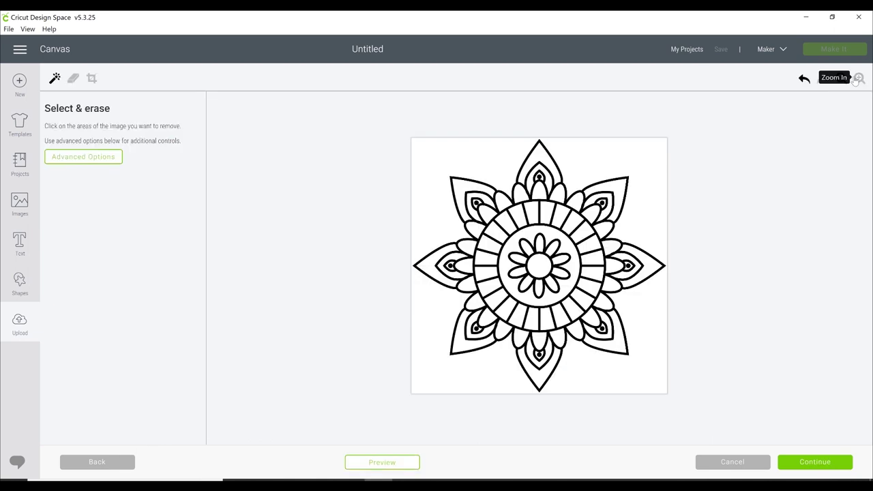
left_click(539, 152)
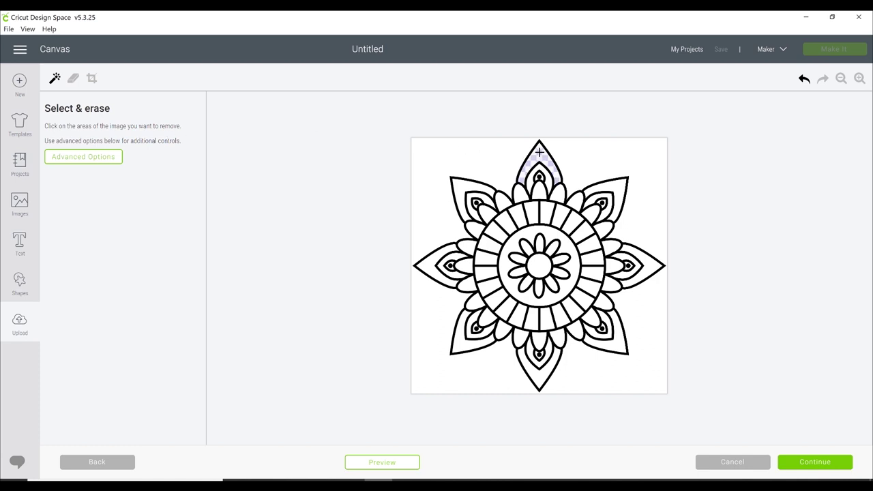
left_click(532, 208)
left_click(546, 208)
left_click(563, 211)
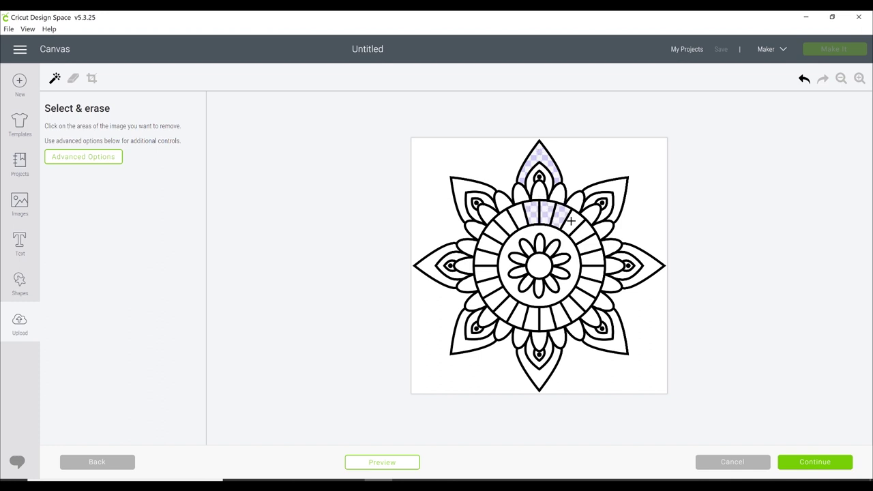
left_click(573, 222)
left_click(583, 232)
left_click(590, 244)
left_click(594, 258)
left_click(594, 274)
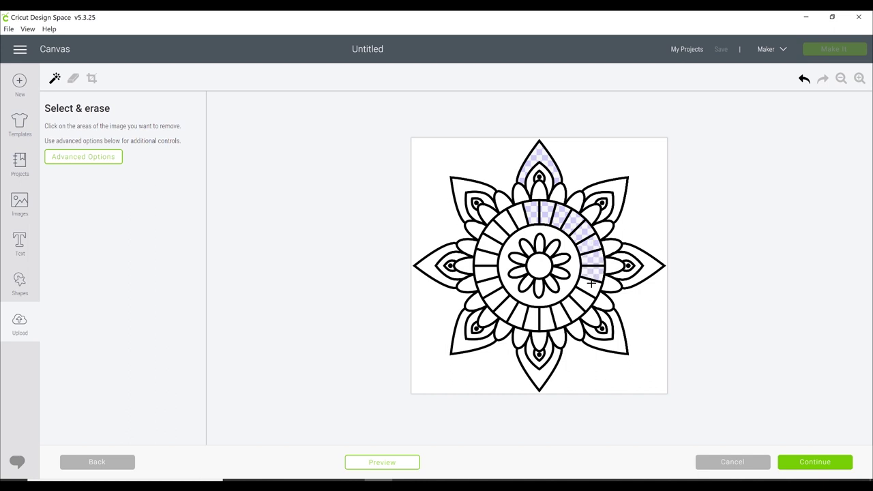
left_click(591, 287)
left_click(582, 301)
Erase the remaining bottom and left outer-ring segments around the mandala
left_click(572, 311)
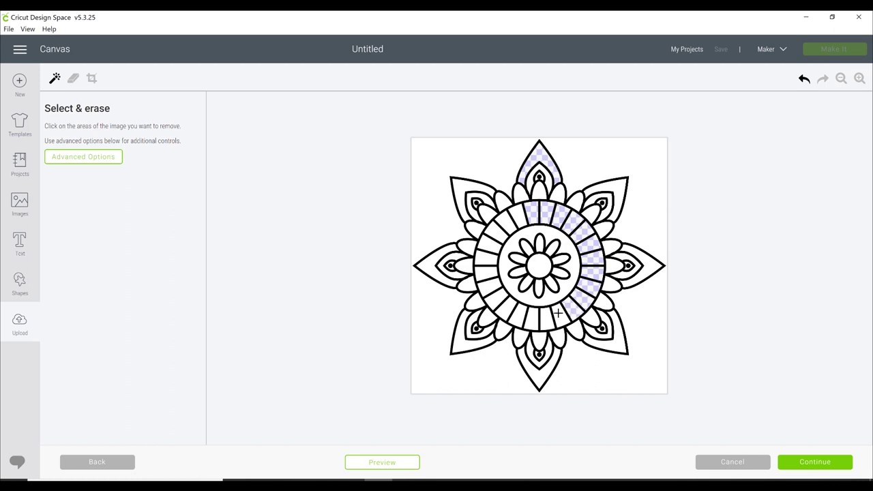
left_click(560, 314)
left_click(547, 318)
left_click(531, 319)
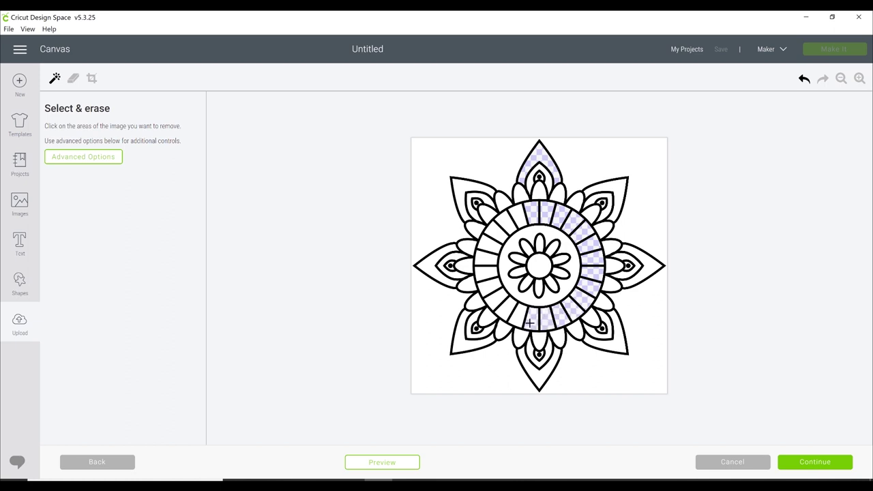
left_click(519, 317)
left_click(507, 309)
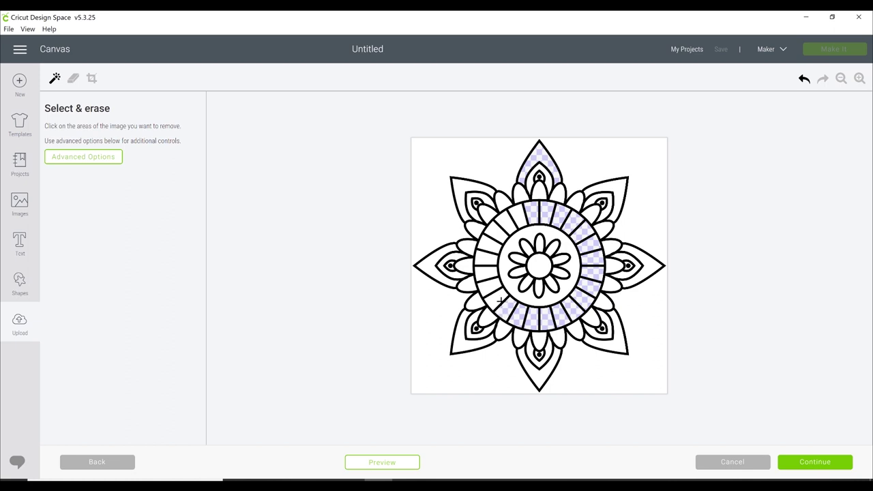
left_click(497, 298)
left_click(488, 285)
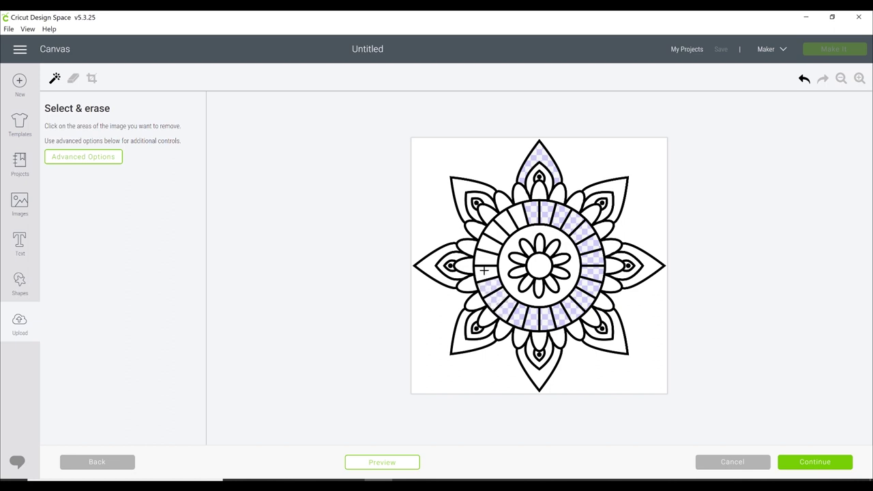
left_click(485, 271)
left_click(485, 259)
left_click(489, 245)
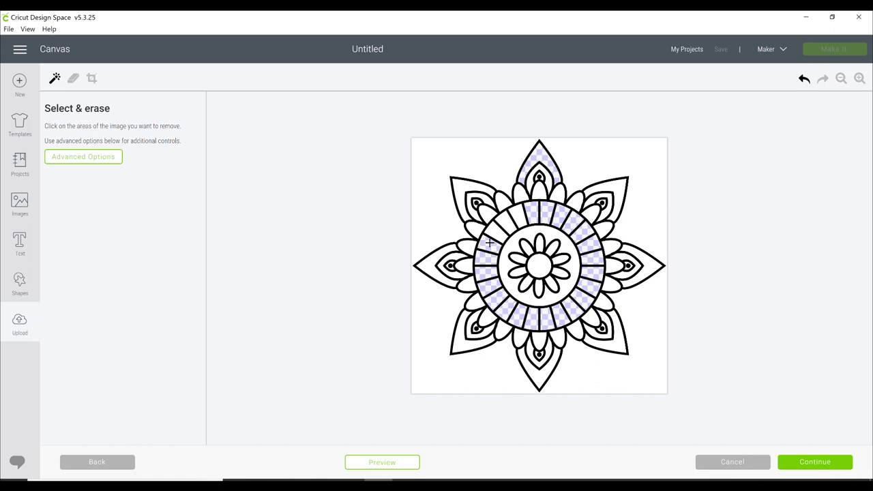
left_click(492, 230)
Erase a small corner patch with the Eraser, then remove the whole white background with Select & erase
left_click(73, 78)
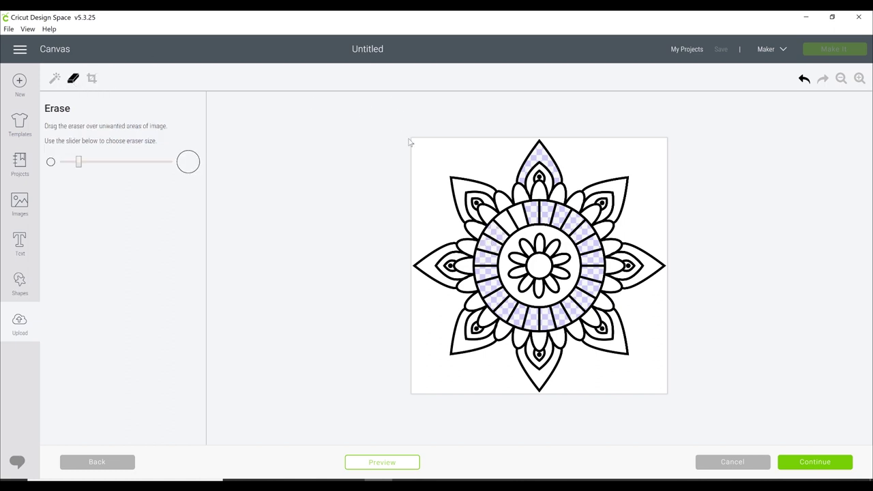
mouse_move(420, 146)
left_mouse_down()
mouse_move(437, 159)
mouse_move(442, 145)
left_mouse_up()
left_click(55, 78)
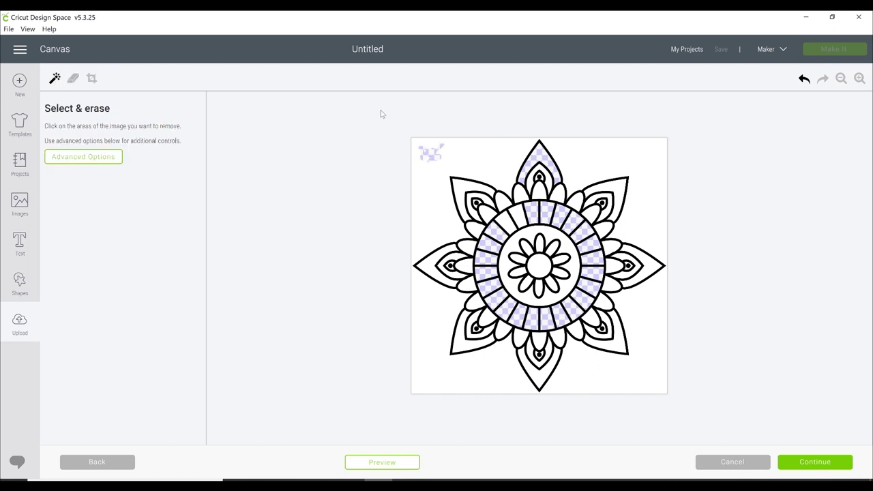
left_click(482, 150)
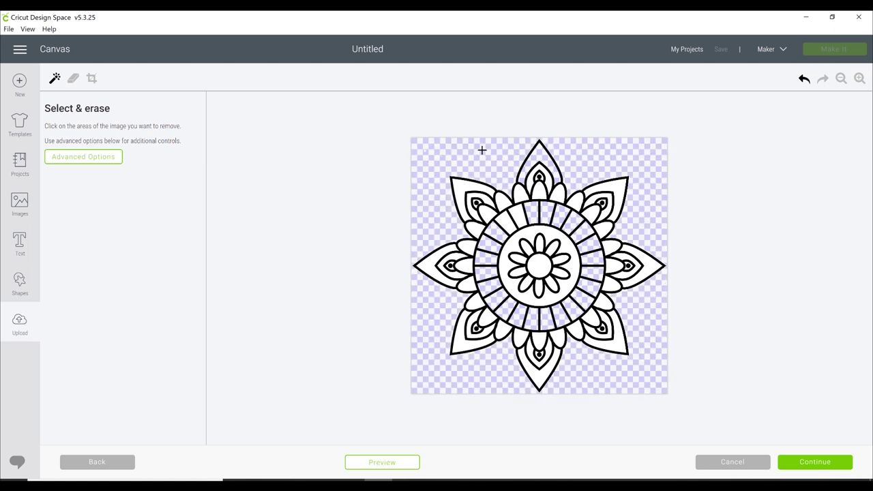
left_click(815, 463)
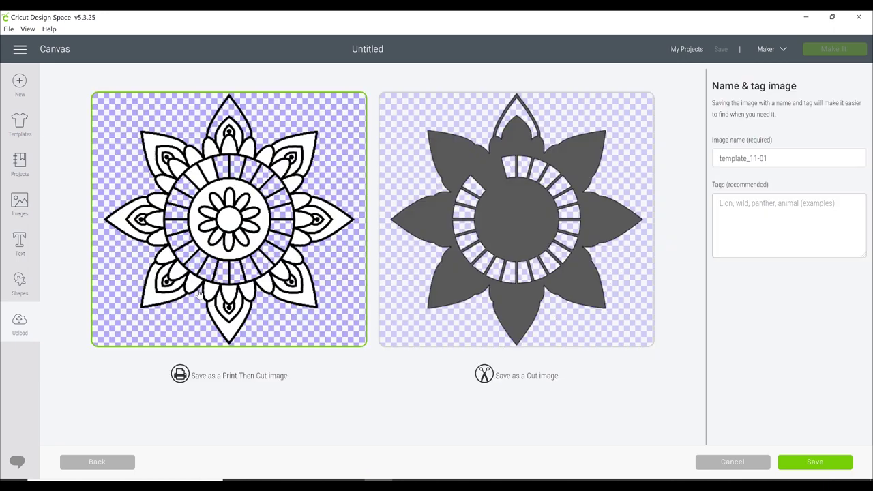
left_click(113, 468)
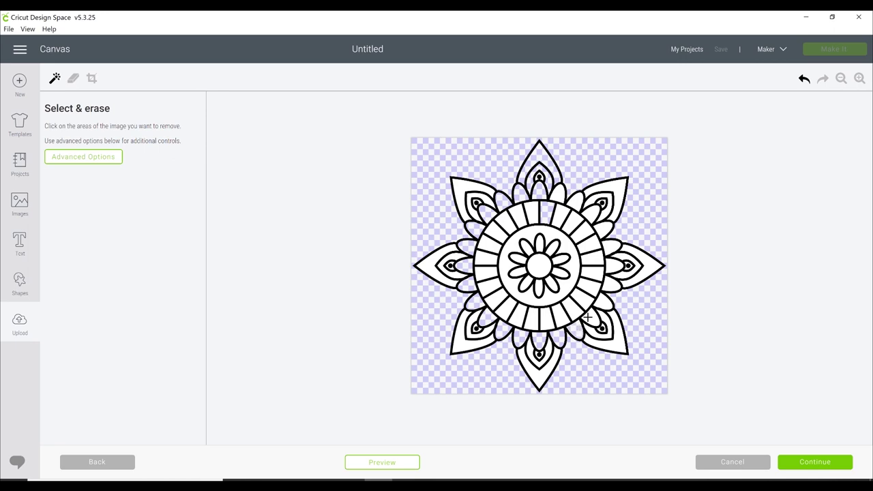
Erase the leftover white near the ring and inside both petal eyes, then continue to naming
left_click(608, 292)
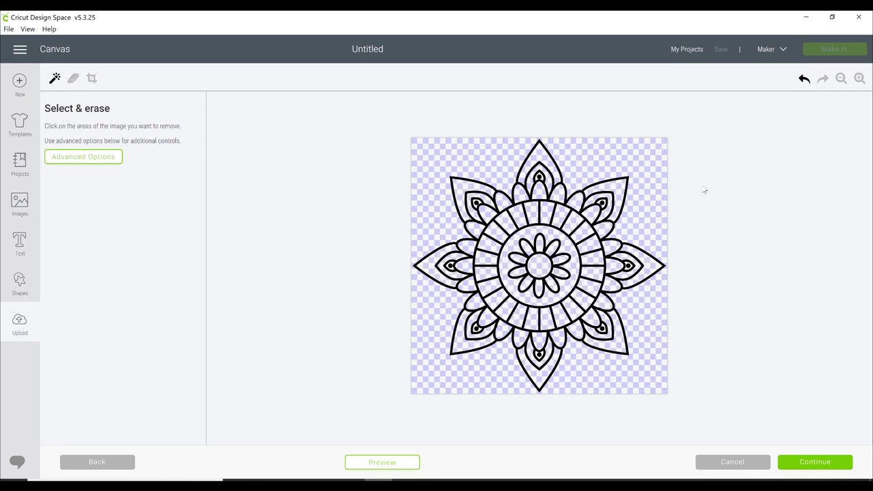
left_click(859, 79)
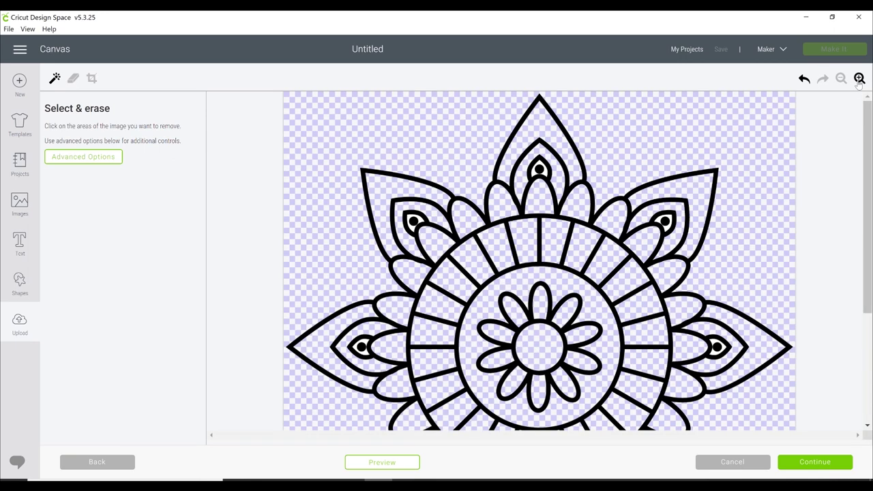
left_click(859, 79)
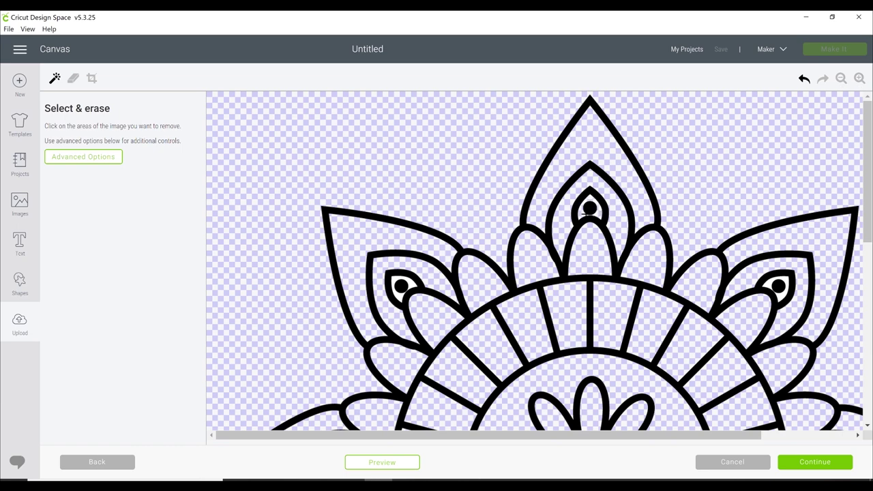
left_click(412, 283)
left_click(767, 285)
scroll(868, 216, "down", 5)
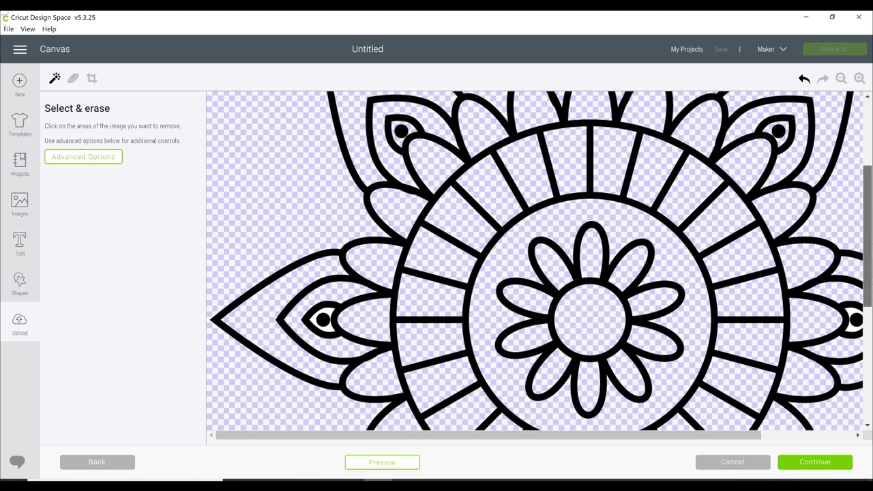
scroll(863, 210, "up", 3)
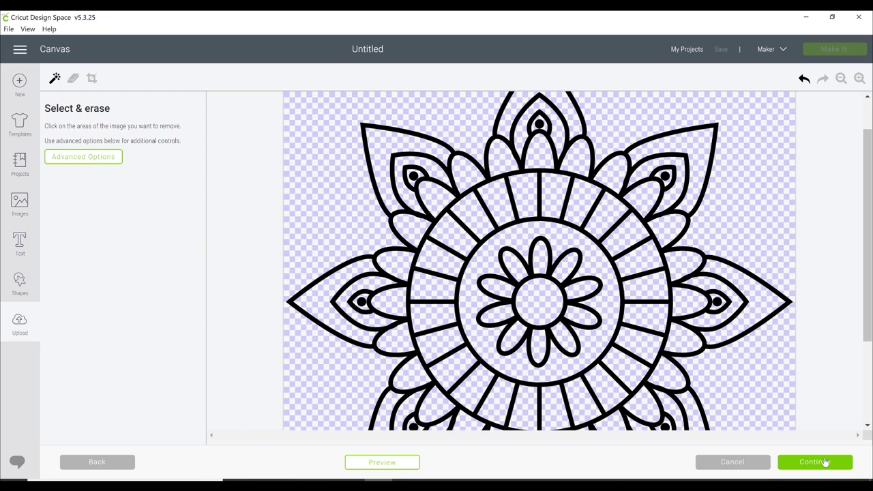
left_click(814, 462)
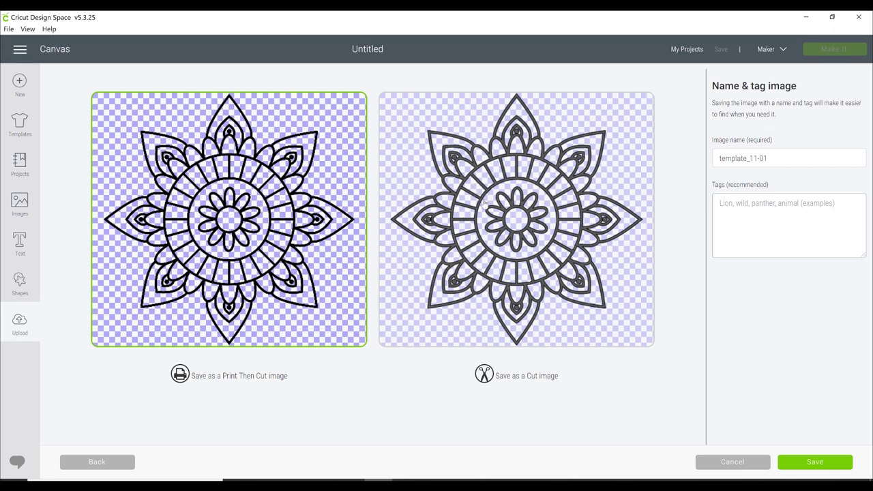
Choose the Cut image save type and name the image 'mandala'
left_click(484, 203)
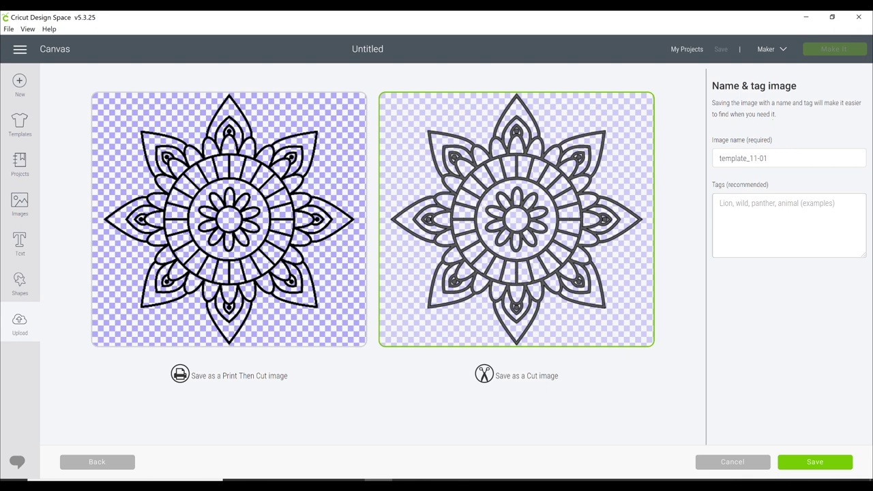
left_click_drag(769, 159, 718, 158)
type("mandala")
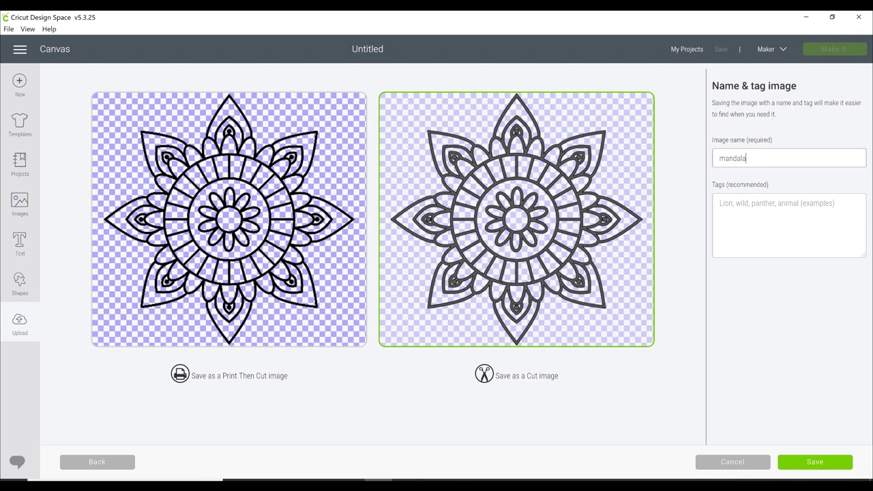
key("Tab")
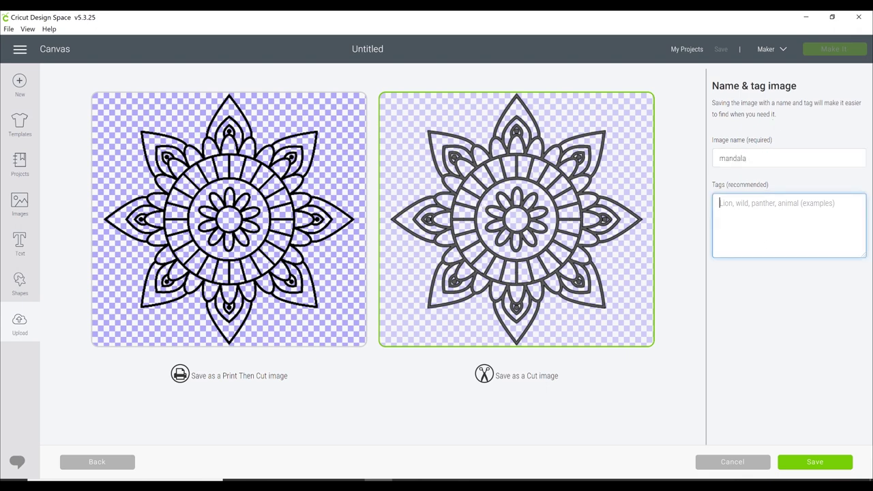
Save the mandala upload, then insert it from recent uploads onto the canvas as an 11-inch Cut layer
left_click(816, 463)
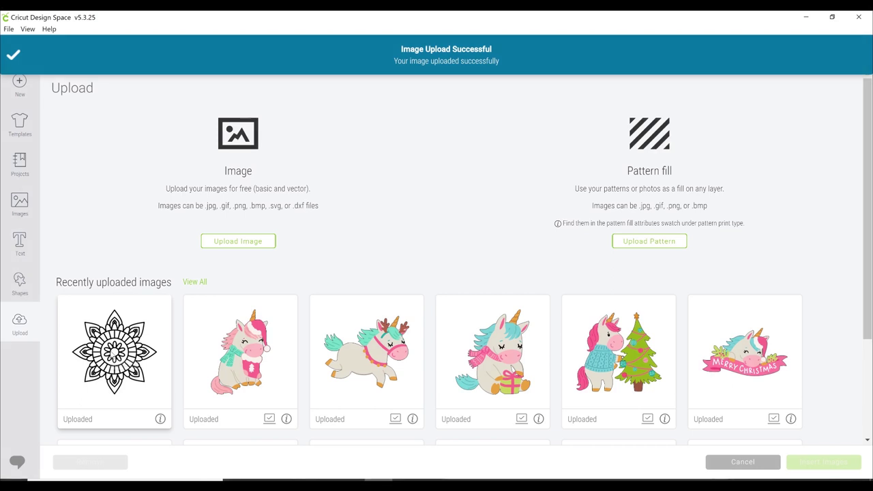
left_click(112, 355)
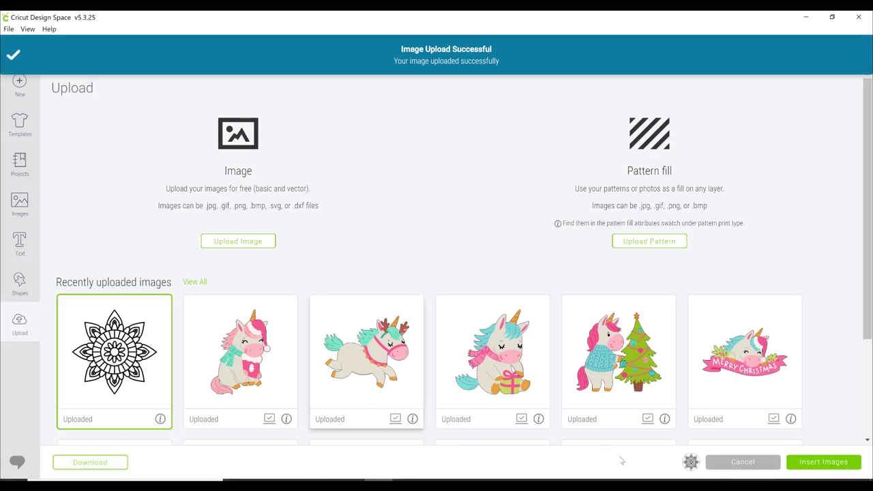
left_click(822, 463)
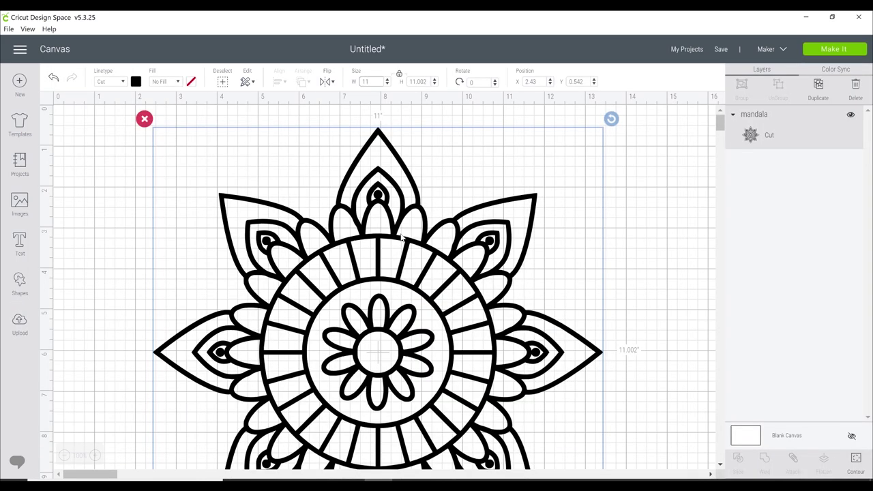